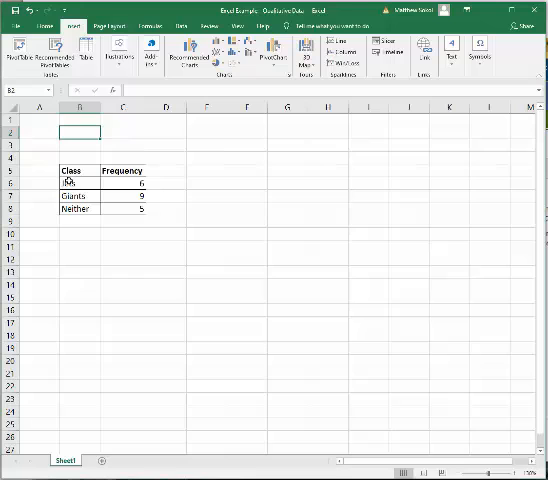
Step: Select the Jets, Giants and Neither names with their frequencies in B6:C8 for charting
mouse_move(68, 182)
mouse_down()
mouse_move(88, 198)
mouse_move(115, 203)
mouse_up()
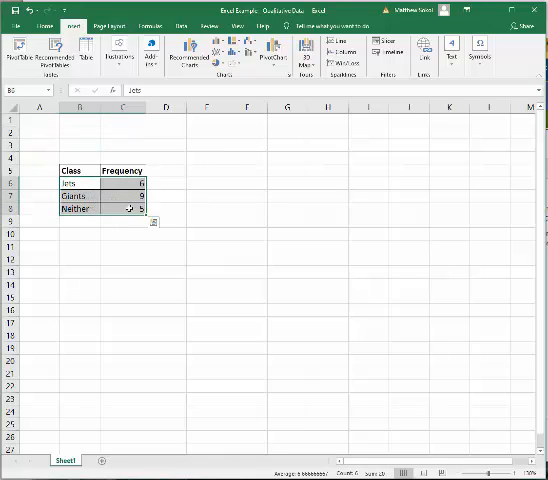
click(50, 30)
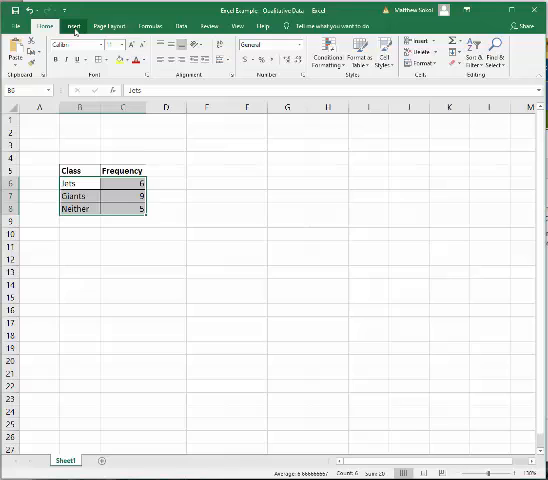
click(75, 27)
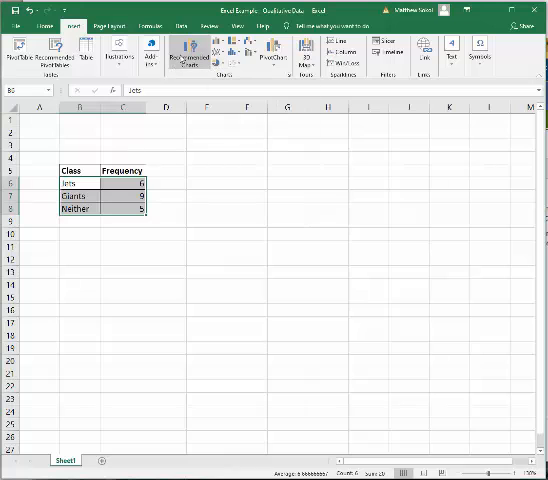
Step: Insert a pie chart of the team frequencies via Recommended Charts > All Charts > Pie
click(190, 57)
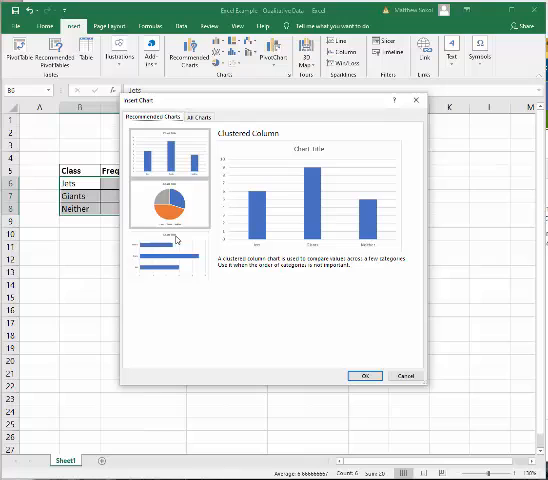
click(205, 118)
click(155, 181)
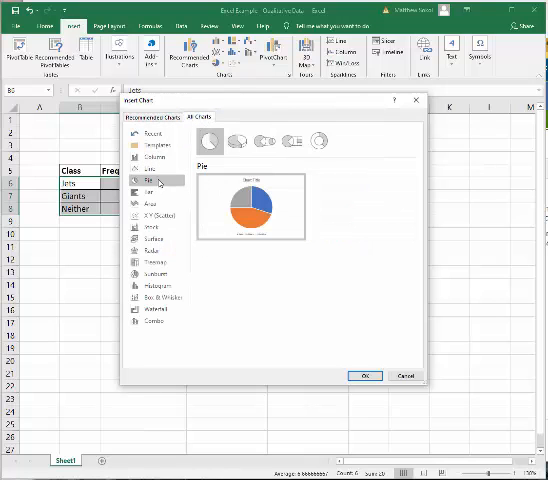
mouse_move(208, 141)
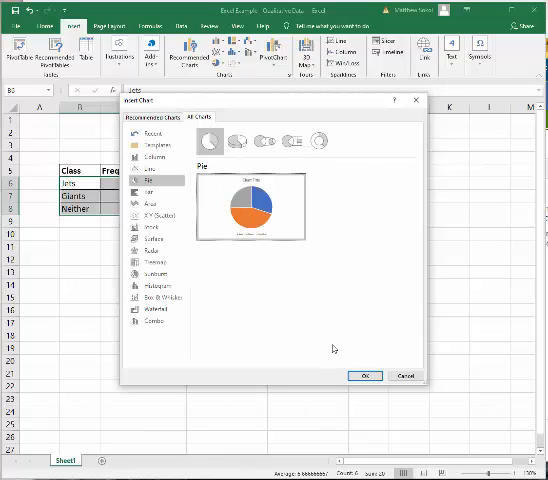
click(363, 377)
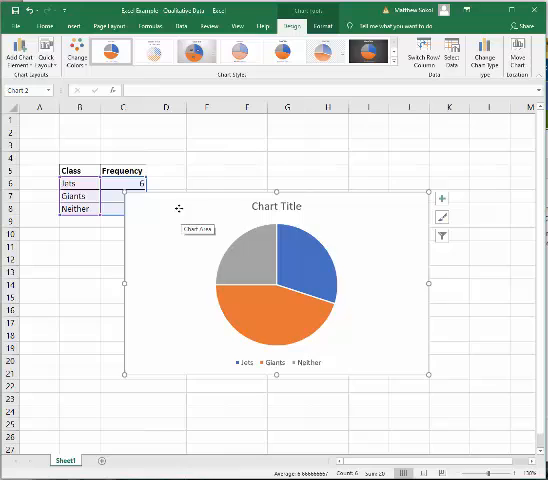
Step: Move the pie chart beside the table and retitle it 'Fav. NY Football Team'
mouse_move(179, 208)
mouse_down()
mouse_move(224, 144)
mouse_move(211, 140)
mouse_up()
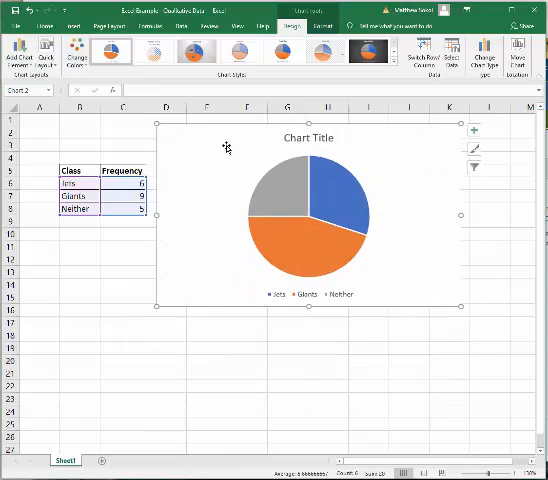
click(312, 139)
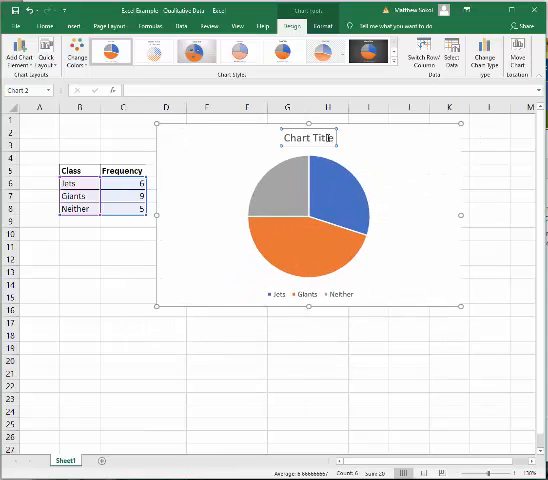
drag(330, 139, 280, 142)
text(F)
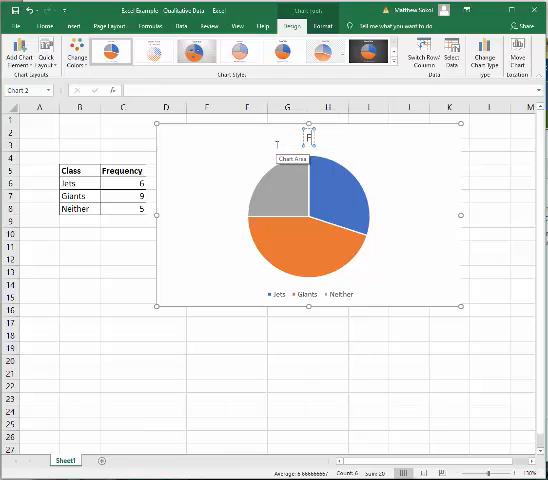
text(av. NY)
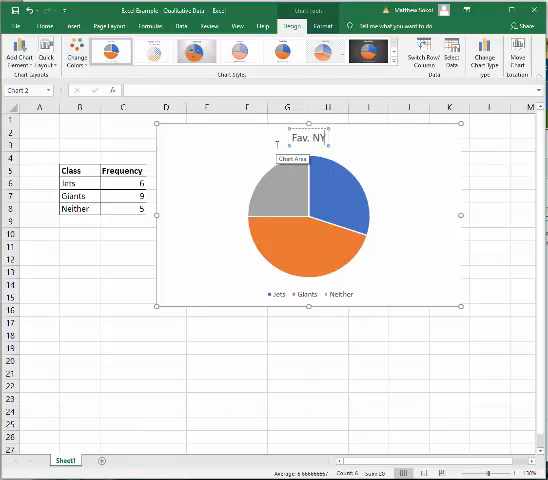
text( Footbal)
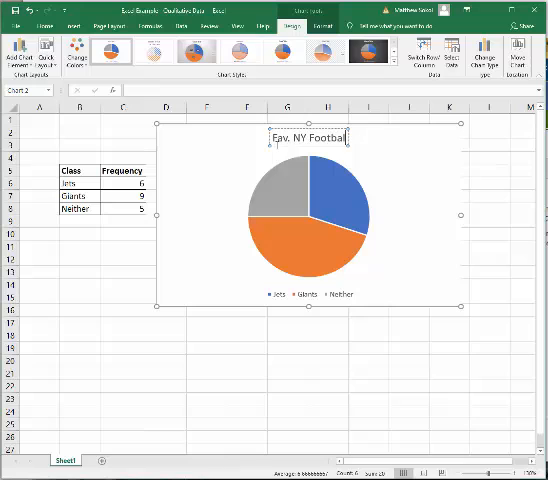
text(l Team)
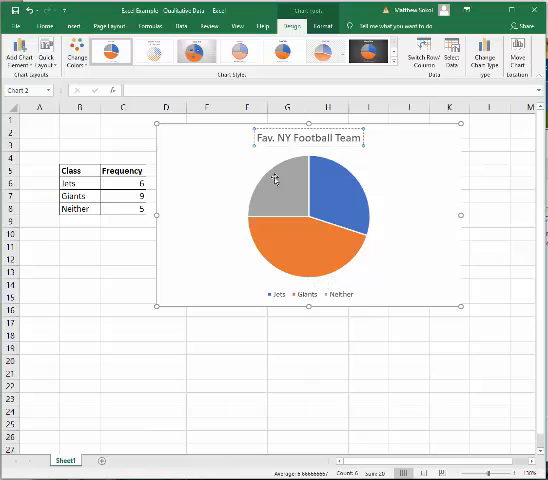
click(390, 210)
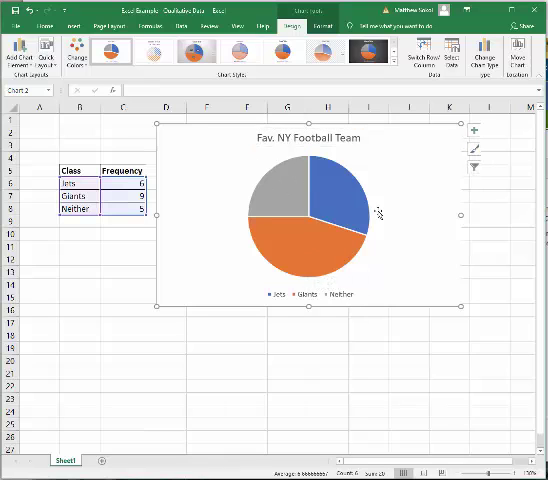
Step: Add data labels to the pie slices and bring up their label settings
right_click(281, 181)
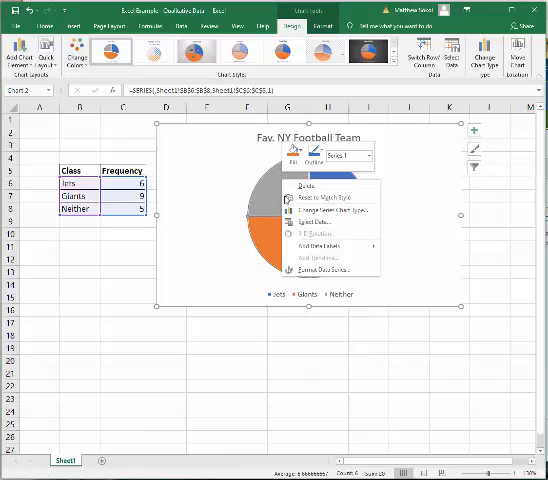
click(318, 247)
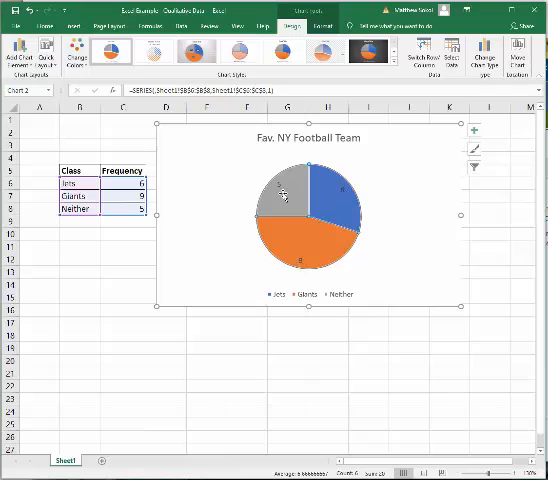
right_click(283, 192)
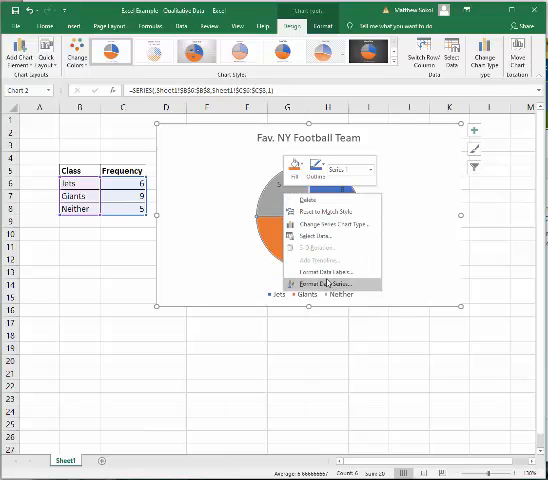
click(328, 272)
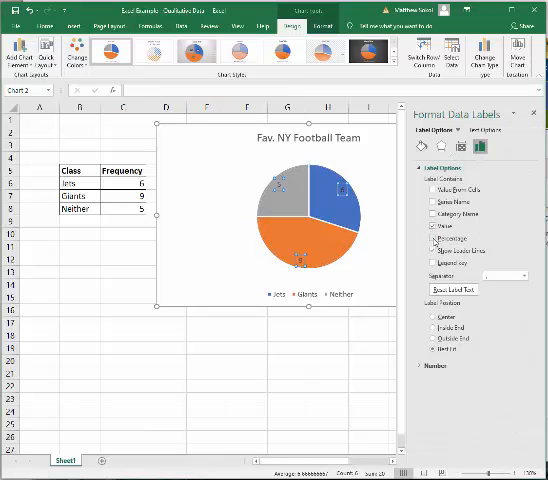
Step: Show percentages (30%, 45%, 25%) on the slices instead of raw counts
click(433, 239)
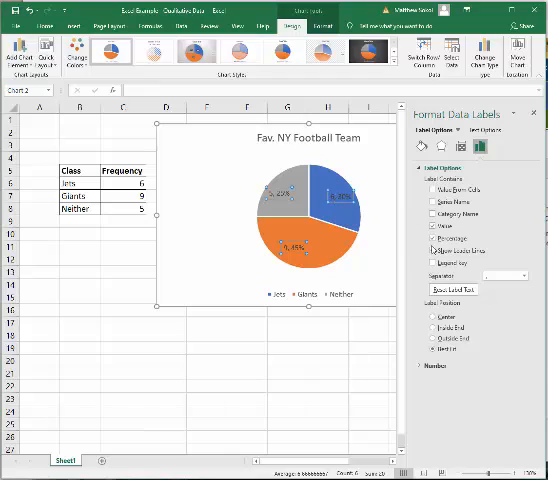
click(433, 226)
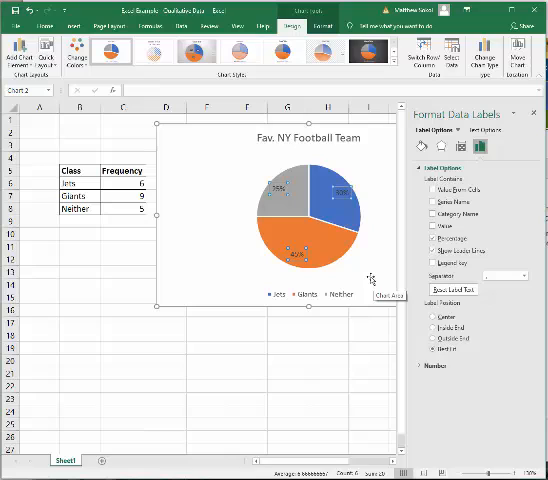
click(533, 114)
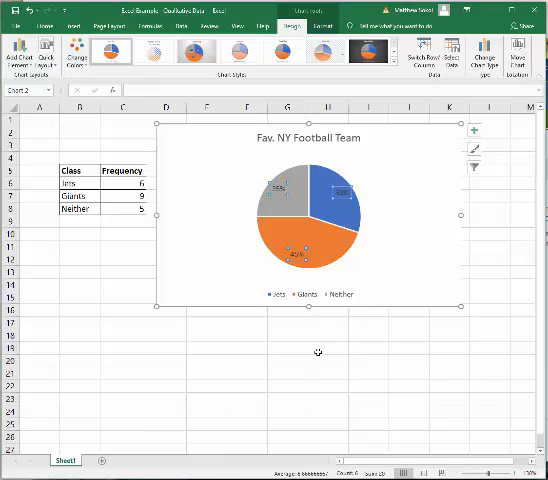
click(317, 350)
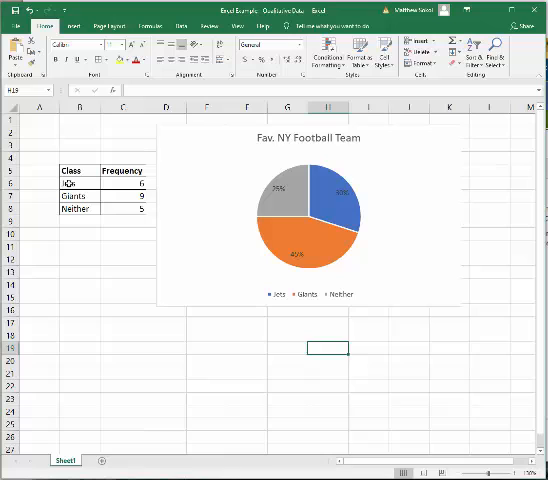
Step: Select B6:C8 again and browse all chart types for a clustered column chart
drag(67, 184, 74, 207)
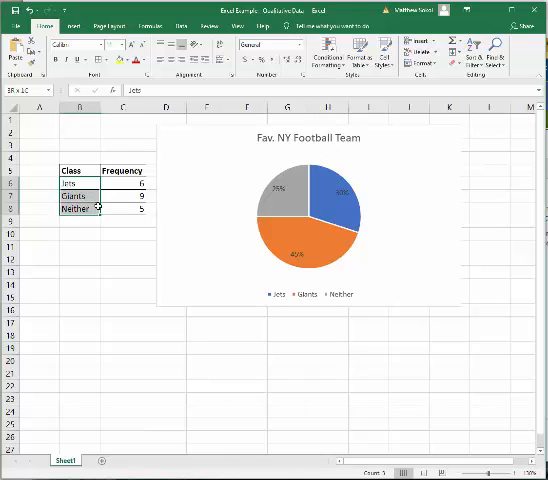
drag(120, 184, 112, 206)
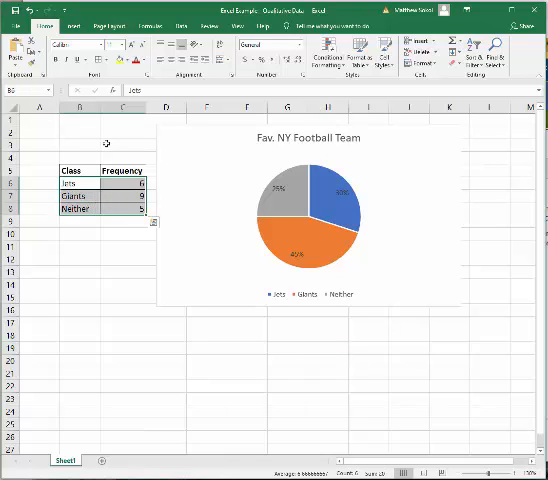
click(75, 26)
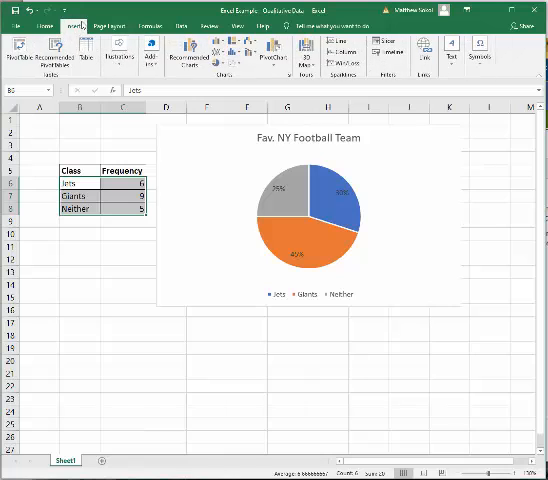
click(189, 62)
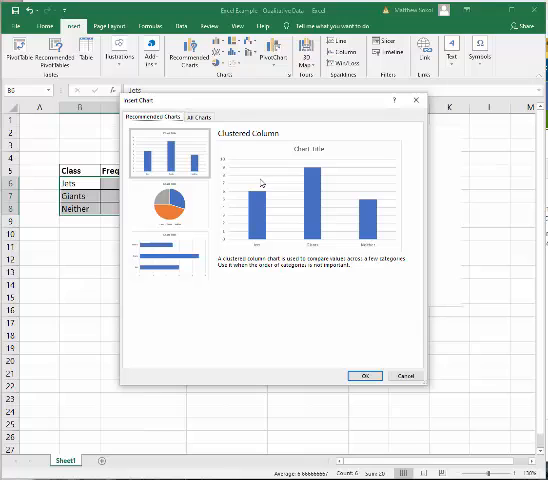
click(192, 117)
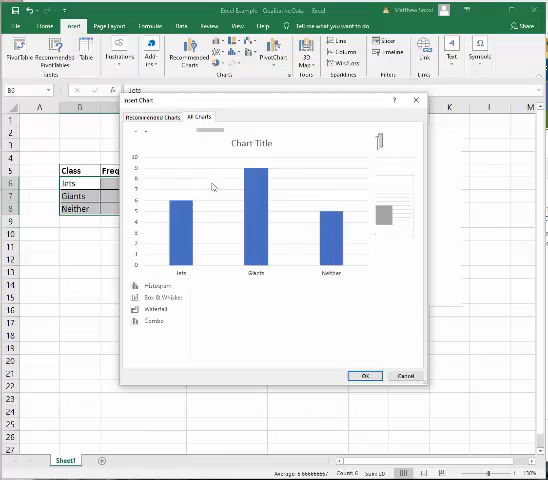
Step: Insert the clustered column chart and copy the pie chart's title text
mouse_move(221, 198)
click(364, 376)
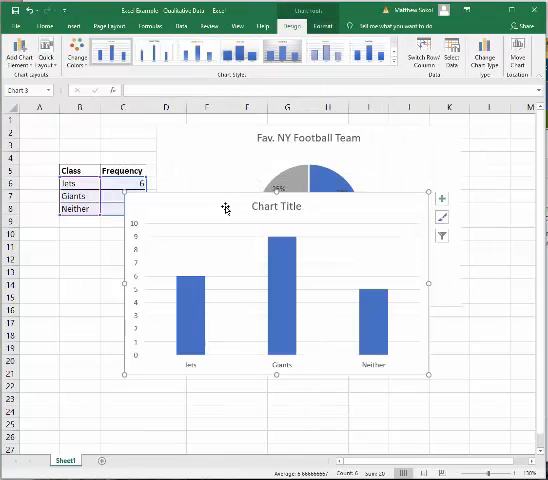
scroll(477, 316, down, 3)
scroll(469, 300, up, 2)
mouse_move(220, 180)
mouse_down()
mouse_move(236, 299)
mouse_move(253, 282)
mouse_up()
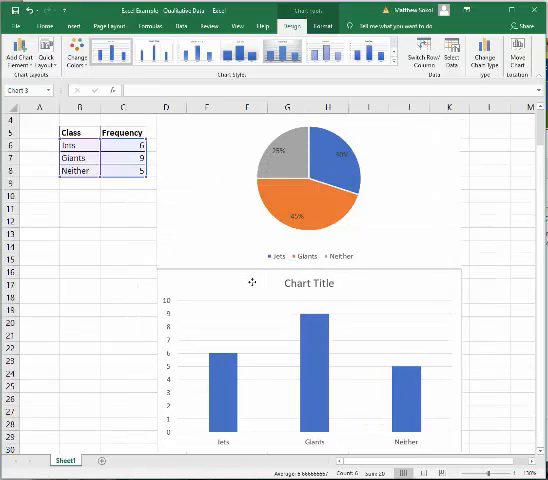
scroll(253, 285, up, 1)
click(328, 142)
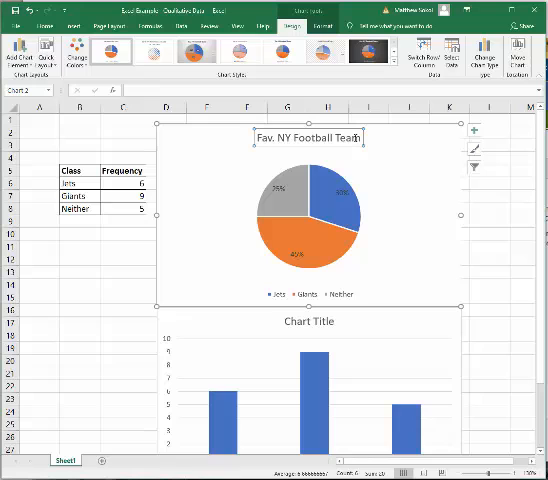
triple_click(262, 142)
key(ctrl+c)
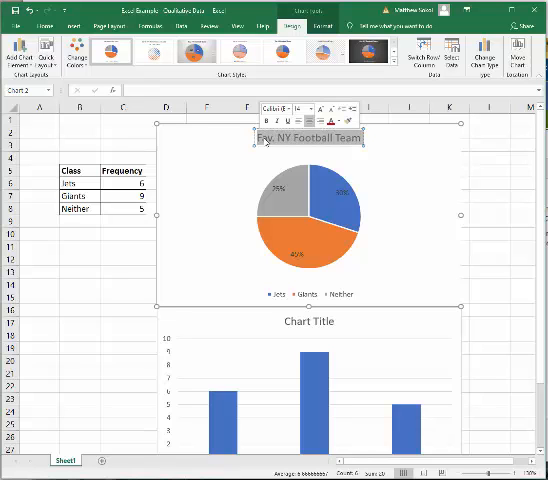
scroll(239, 193, down, 3)
Step: Paste 'Fav. NY Football Team' as the column chart's title
click(300, 207)
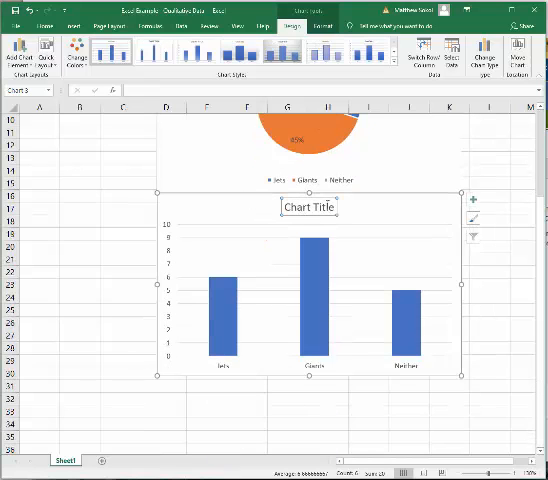
triple_click(334, 206)
key(ctrl+v)
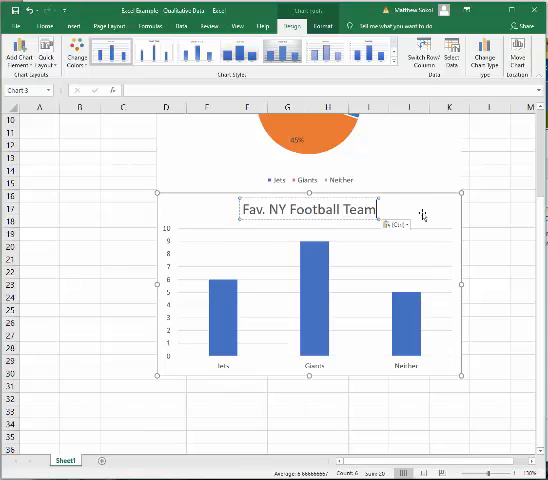
click(495, 207)
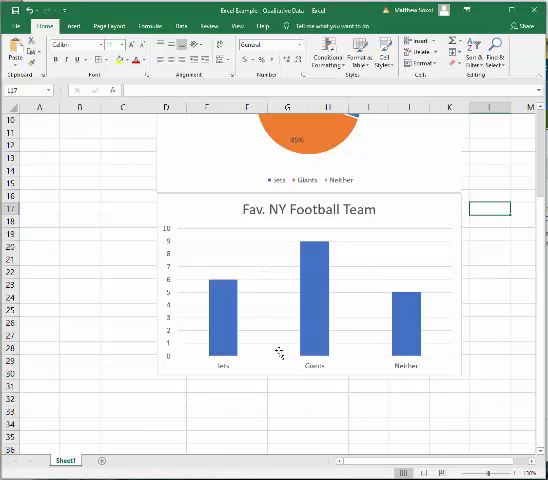
scroll(201, 302, up, 2)
scroll(295, 291, up, 1)
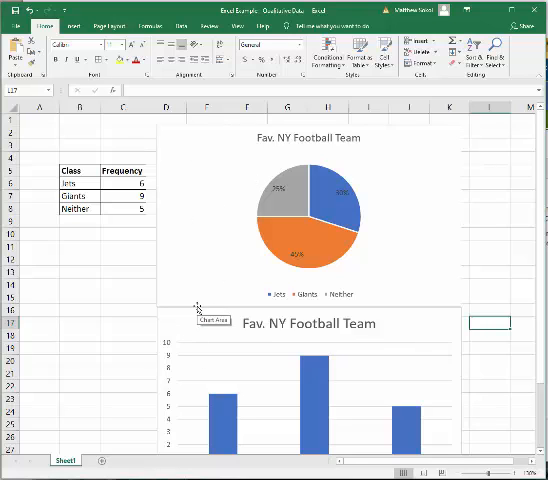
Step: Select the Class and Frequency data B6:C8 and view Excel's recommended charts for it
click(84, 235)
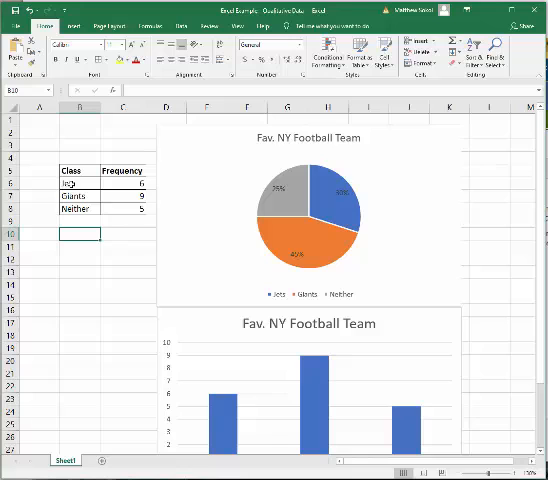
drag(72, 184, 121, 209)
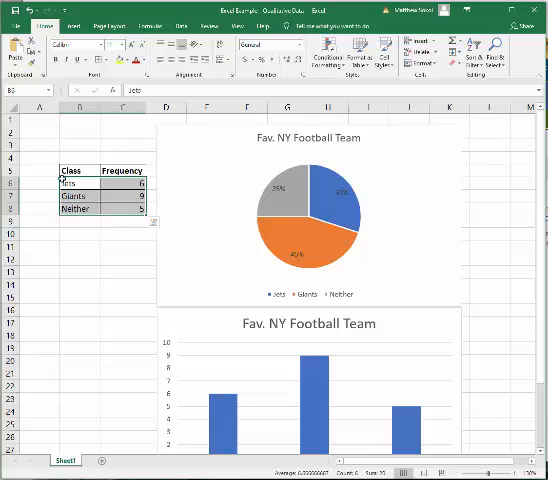
click(74, 28)
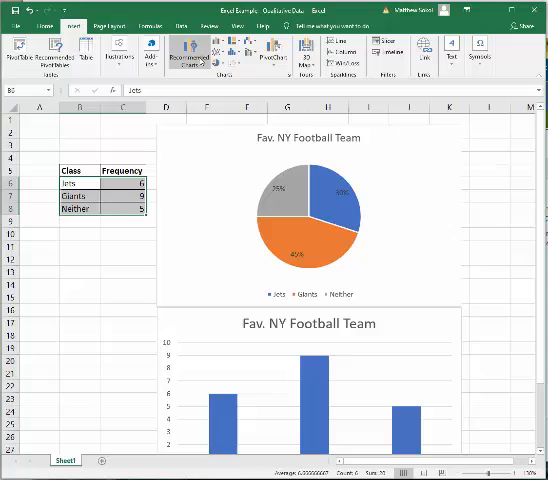
click(191, 57)
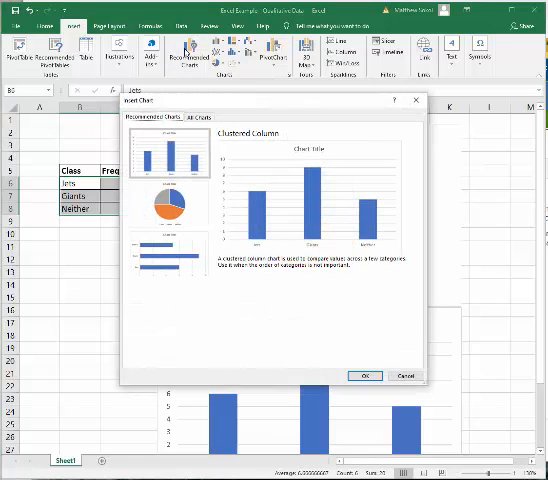